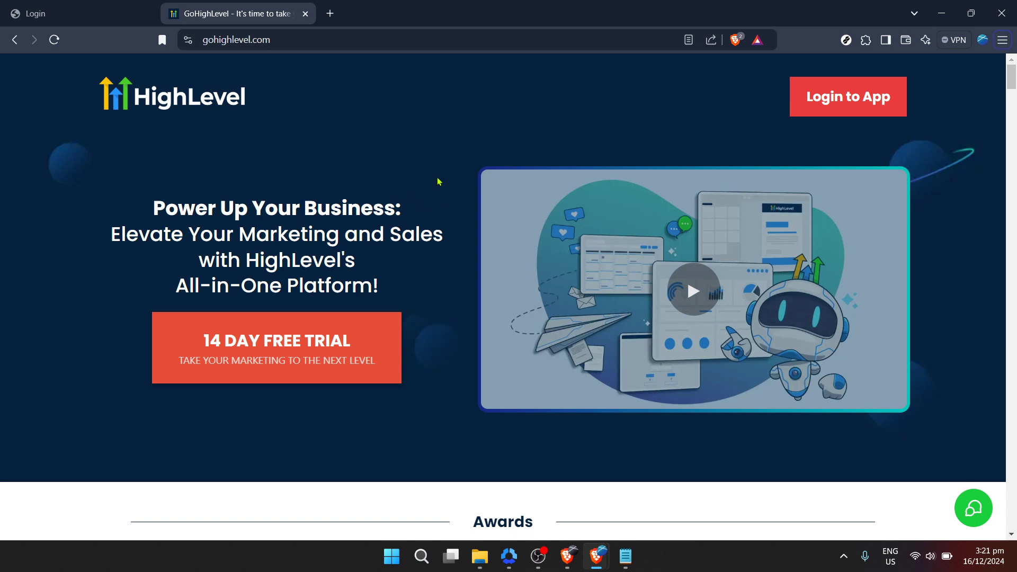
Sign in to the HighLevel app using the saved email and password from autofill
click(146, 13)
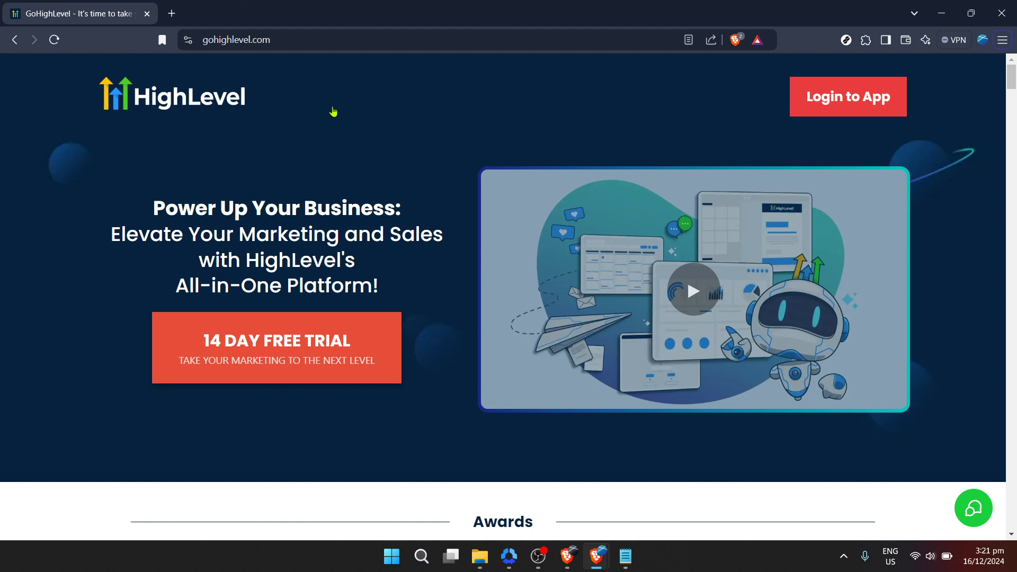
click(855, 96)
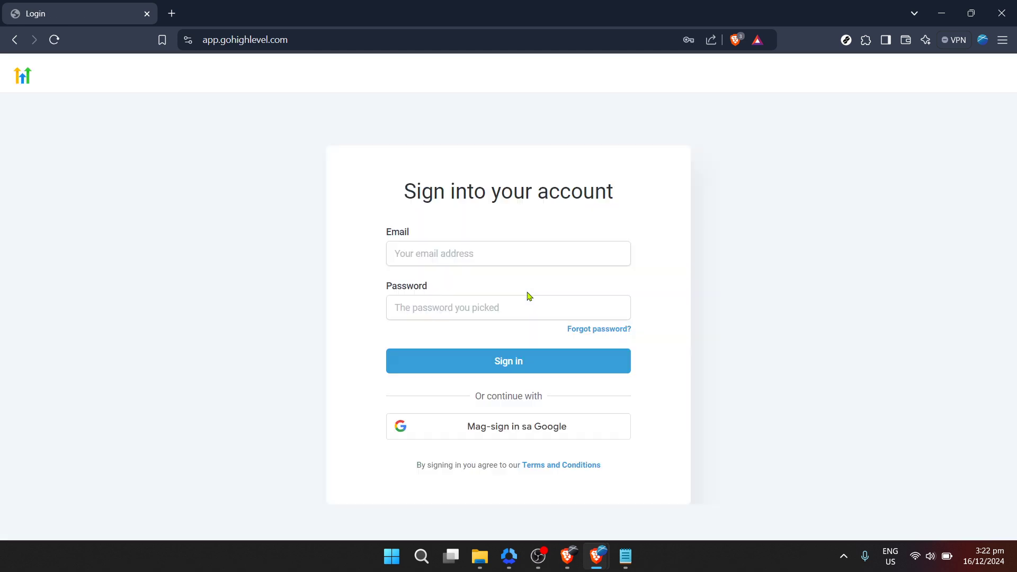
click(485, 260)
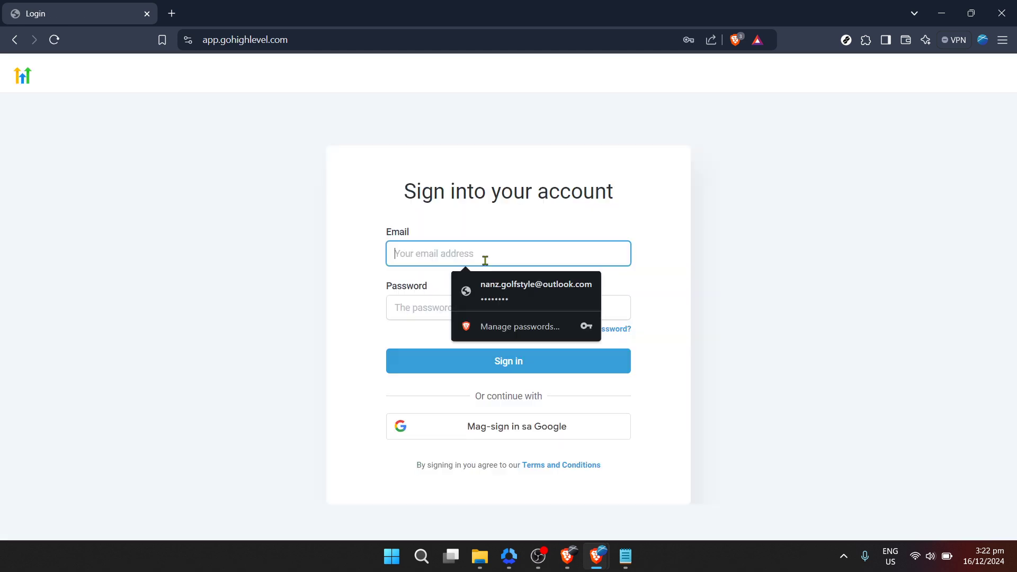
click(509, 281)
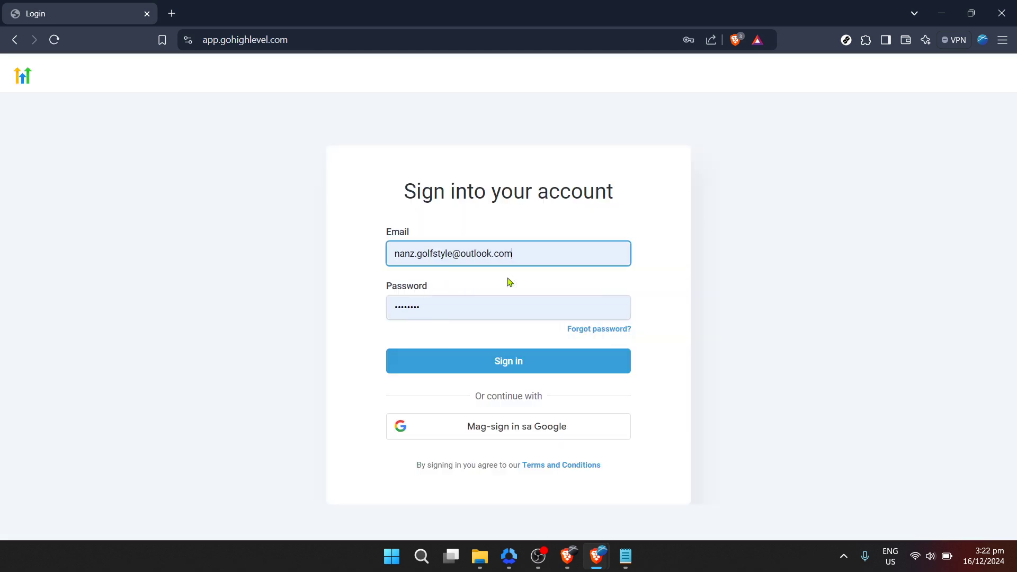
click(526, 365)
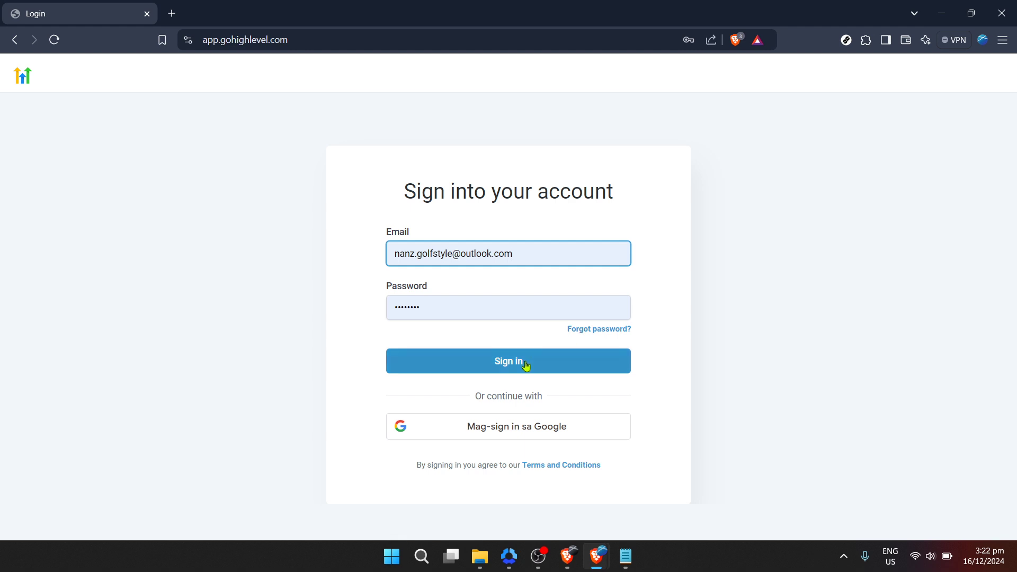
click(526, 364)
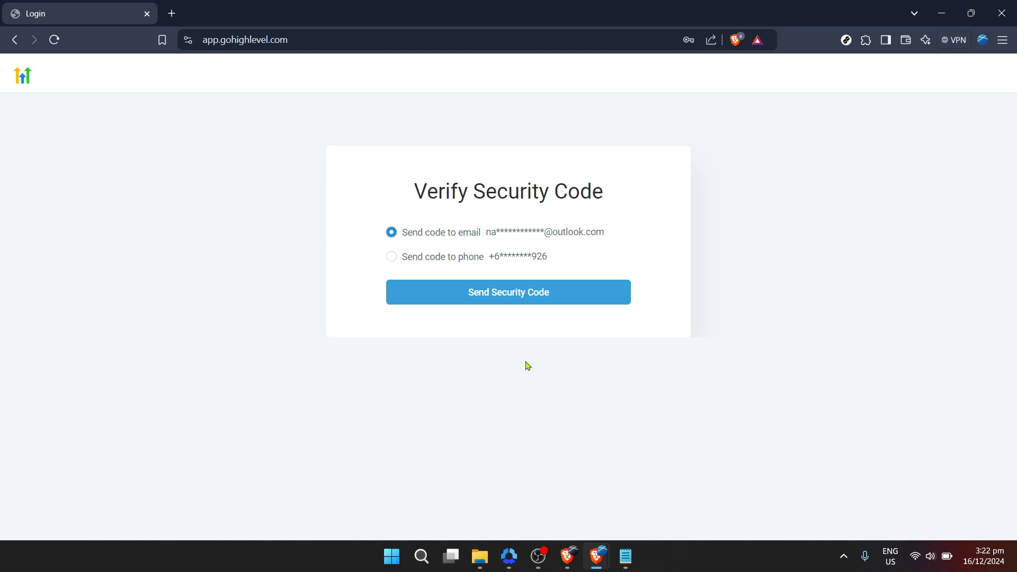
Get the security code sent by email and paste it into the verification boxes
click(508, 298)
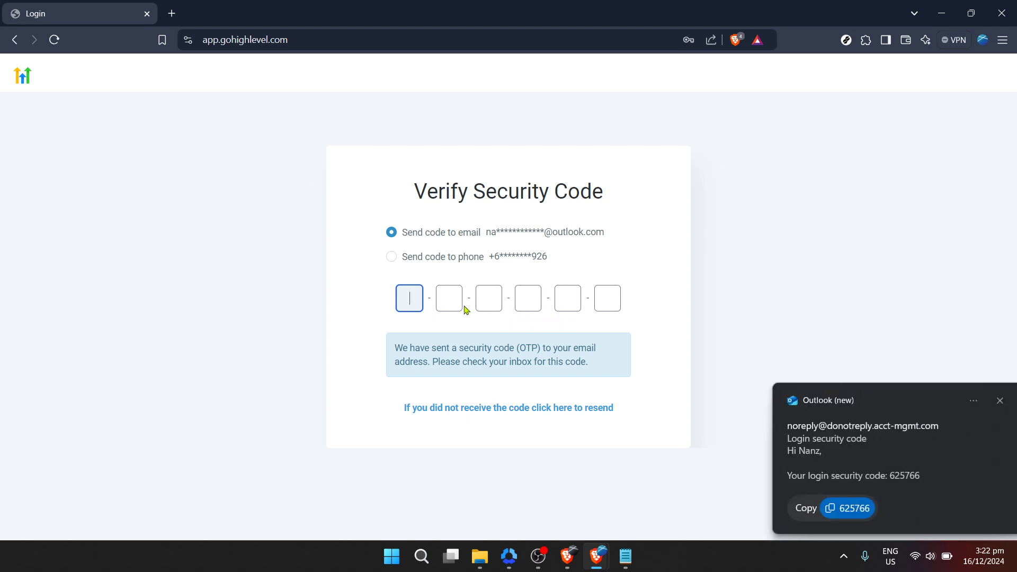
click(841, 509)
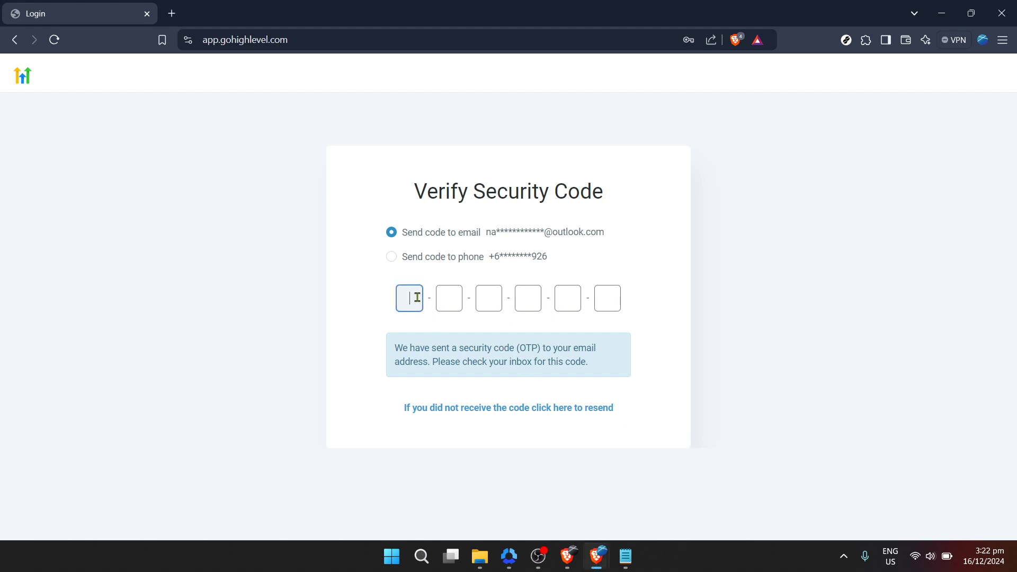
key(ctrl+v)
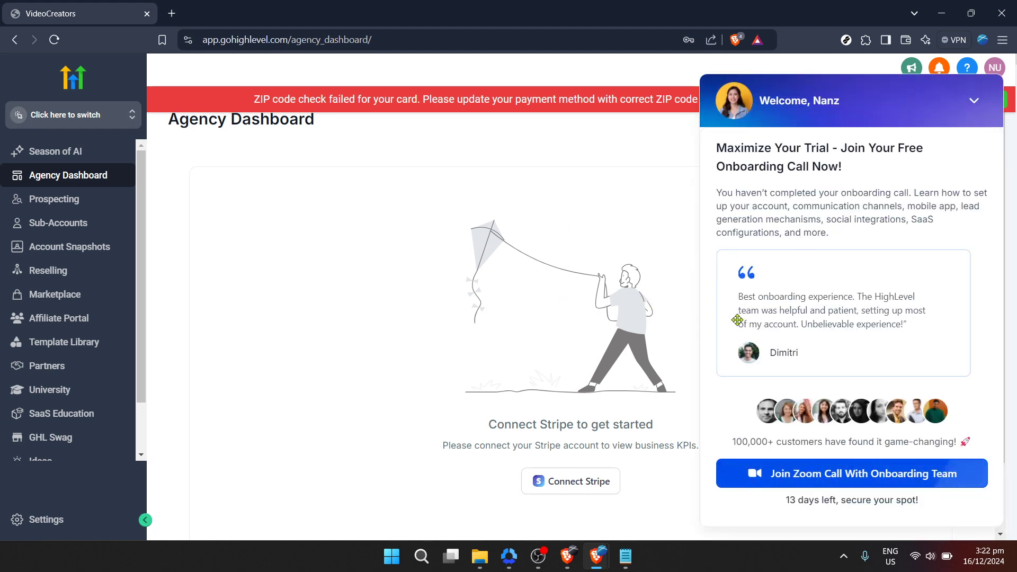
Collapse the Welcome onboarding panel and Ignore the red ZIP-code billing banner
click(973, 100)
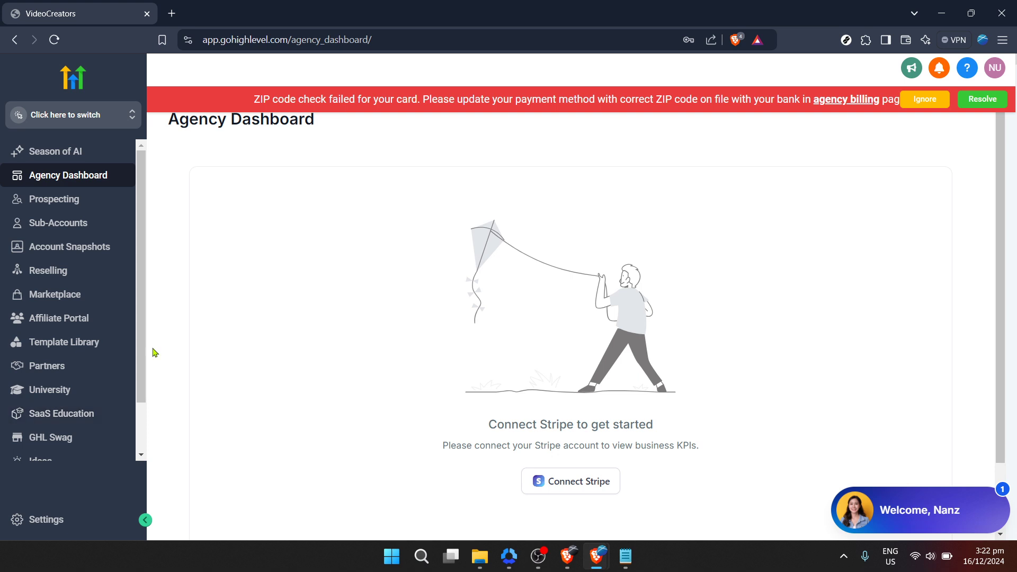
scroll(121, 370, down, 1)
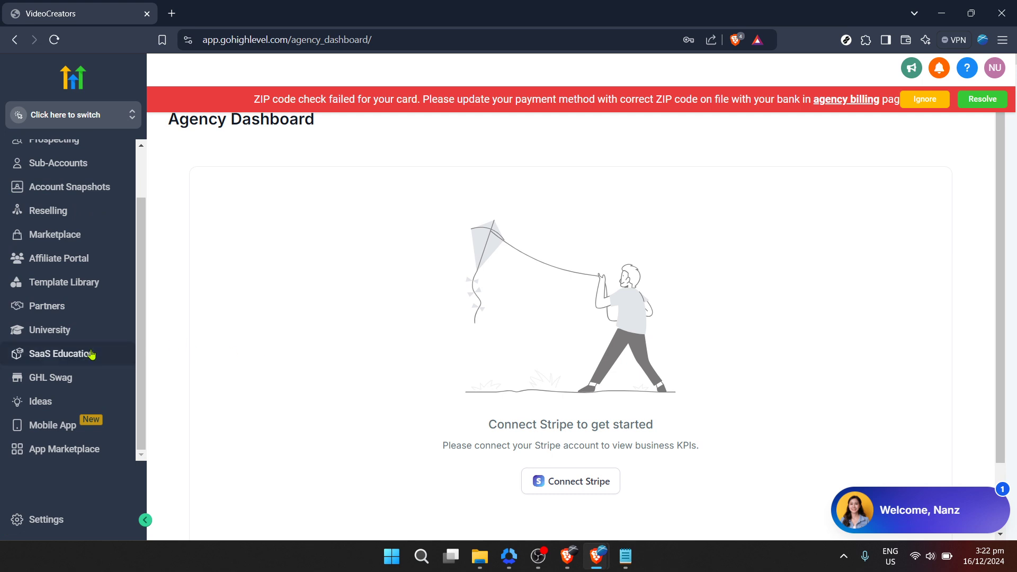
scroll(91, 353, up, 1)
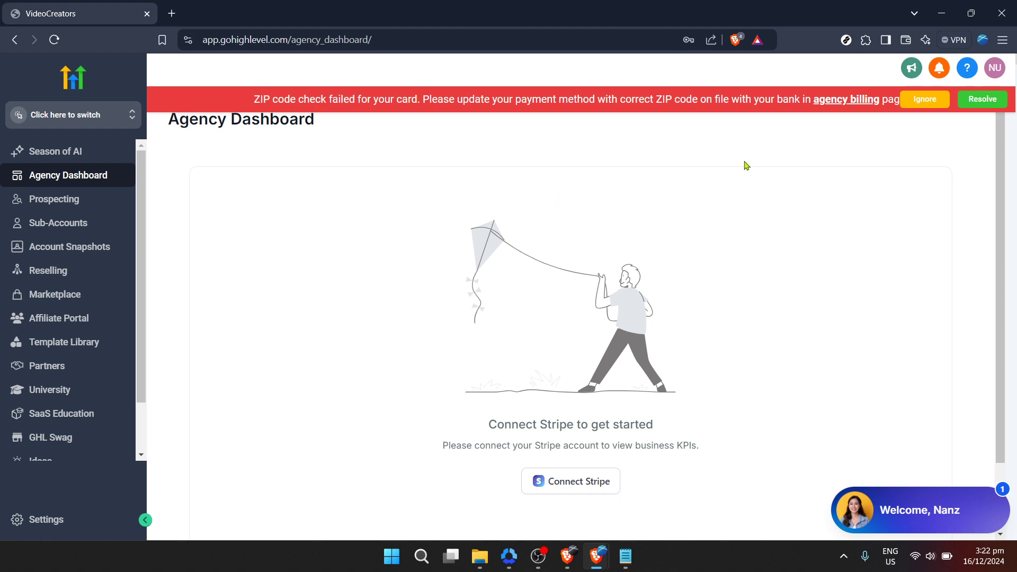
click(910, 101)
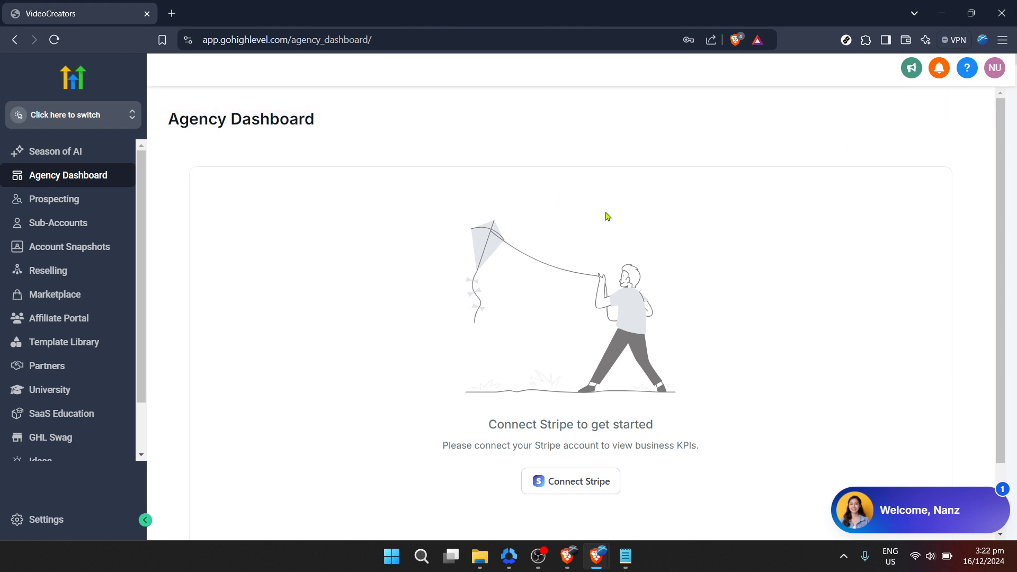
Switch into the VideoCreators sub-account from the Sub-Accounts list
click(74, 229)
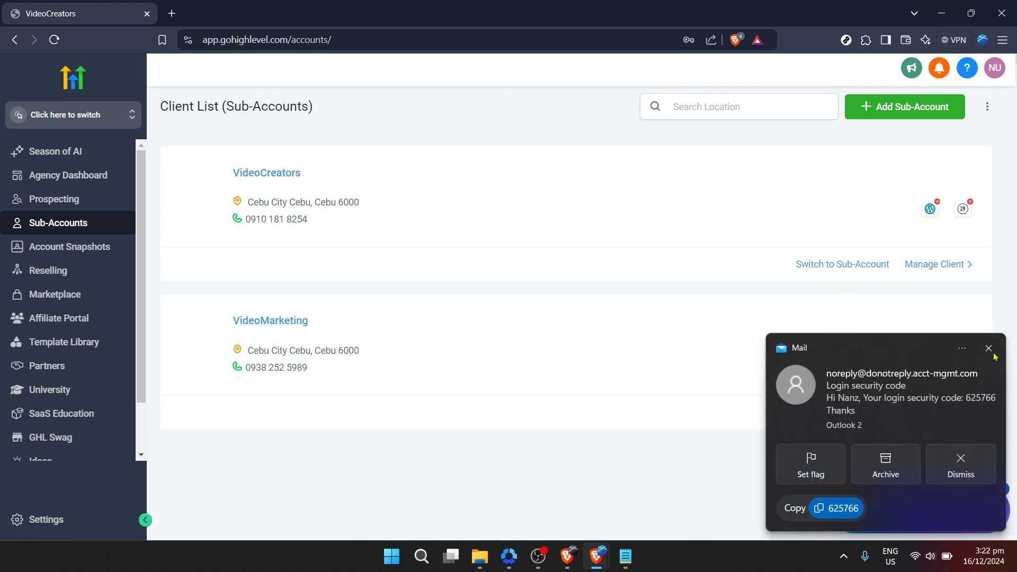
click(989, 349)
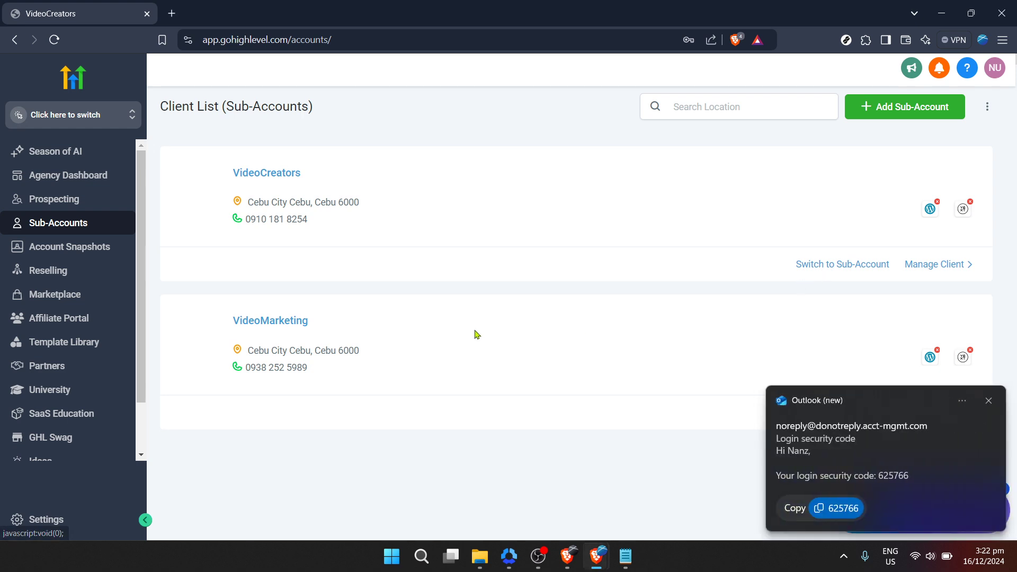
click(988, 401)
click(342, 392)
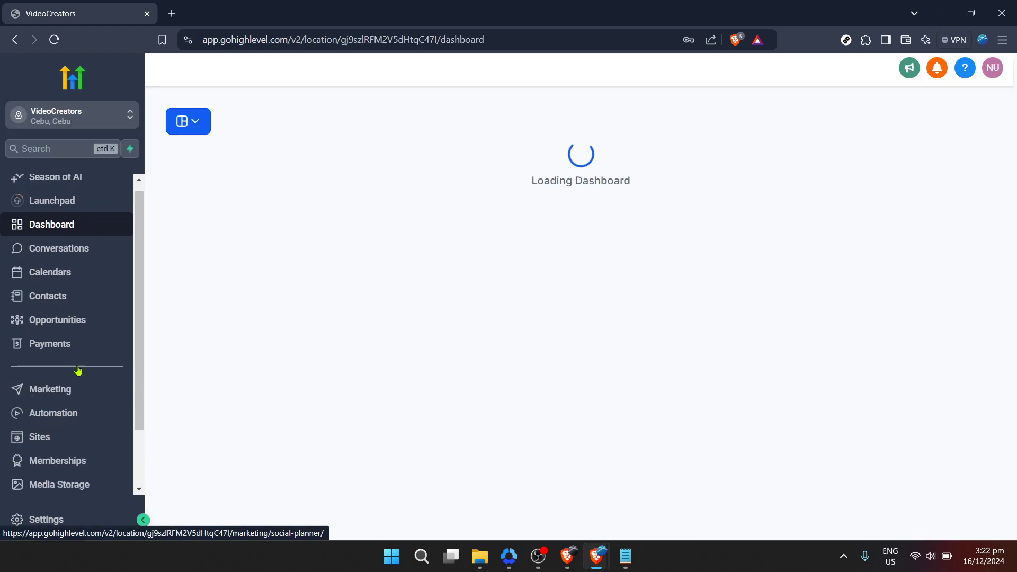
scroll(82, 365, down, 1)
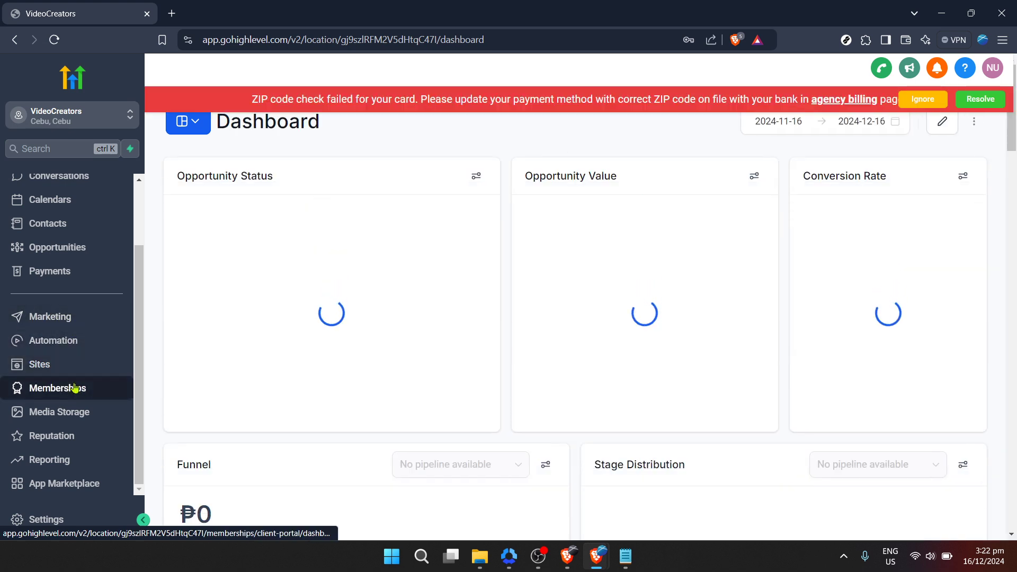
Under Sites, start a New Funnel with the From templates option selected
click(67, 371)
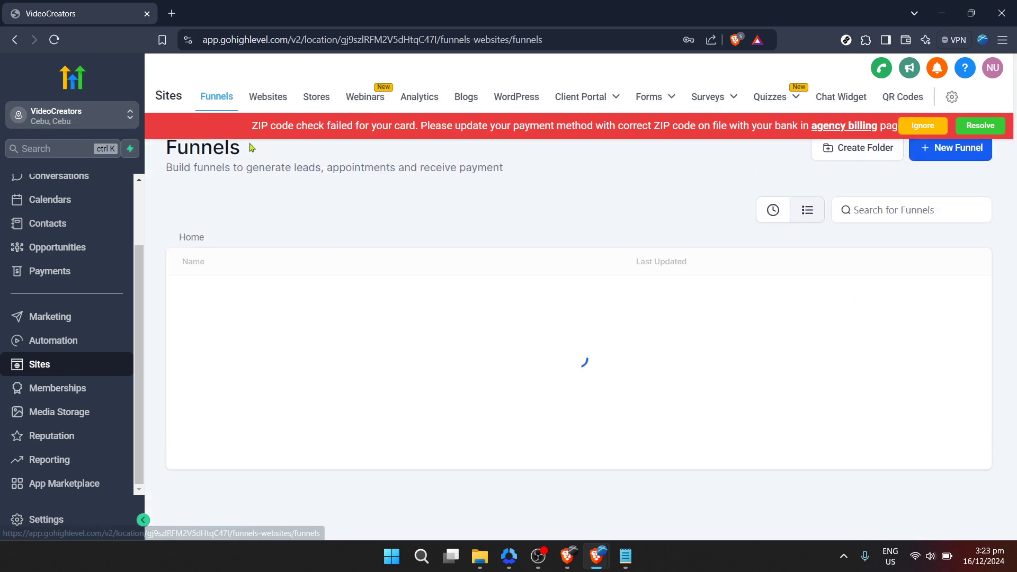
click(954, 153)
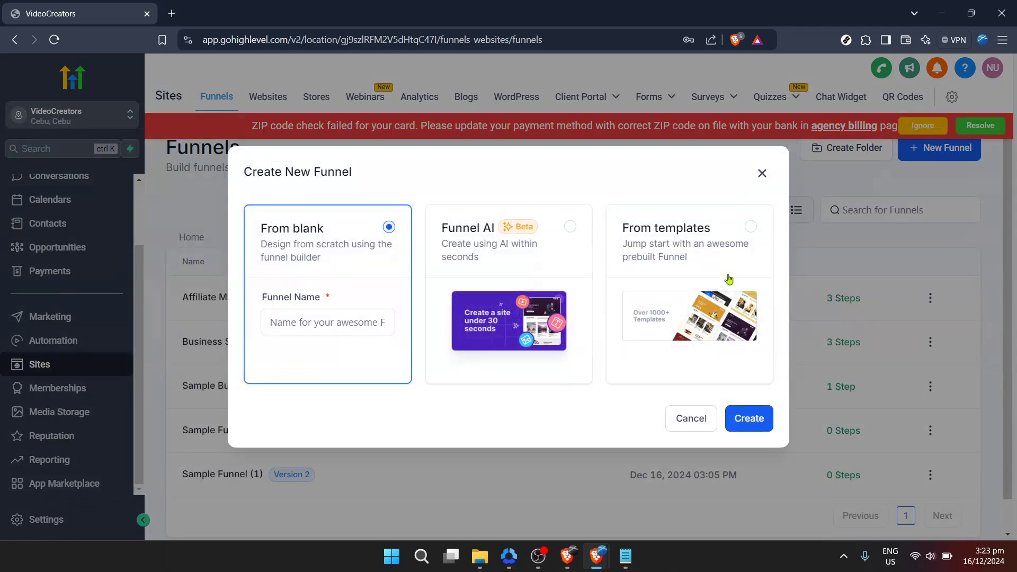
click(727, 279)
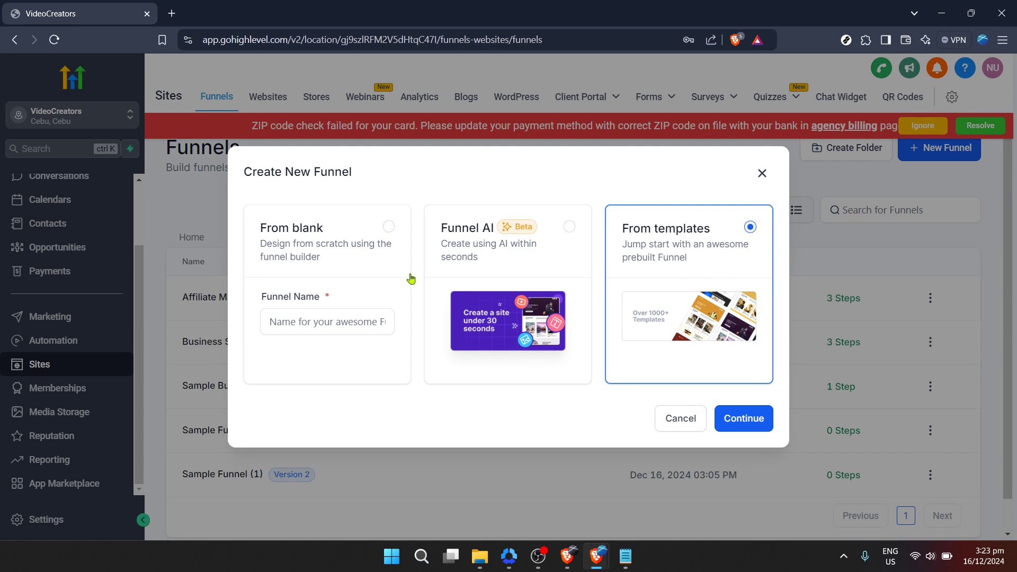
click(387, 279)
click(483, 256)
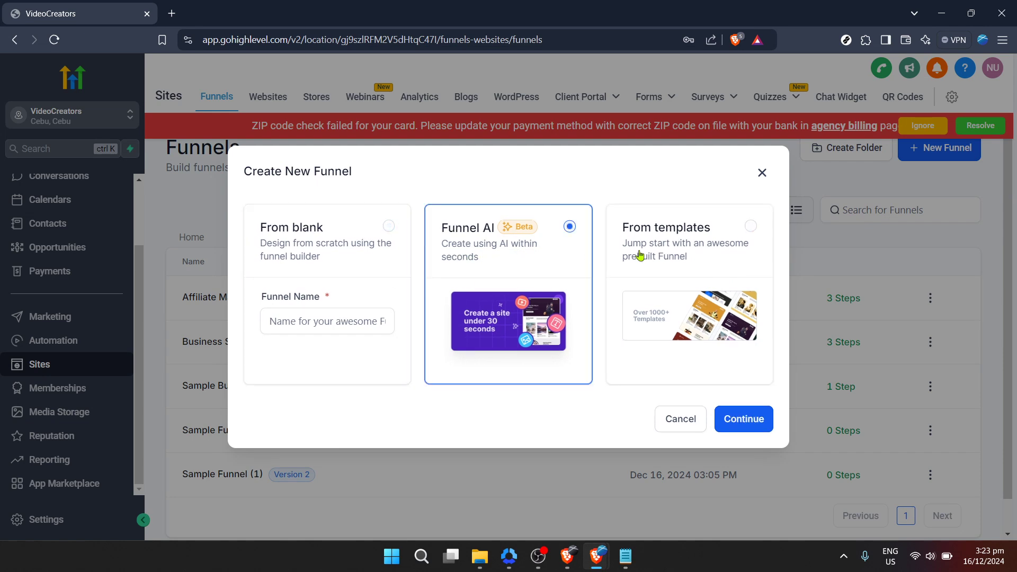
click(692, 256)
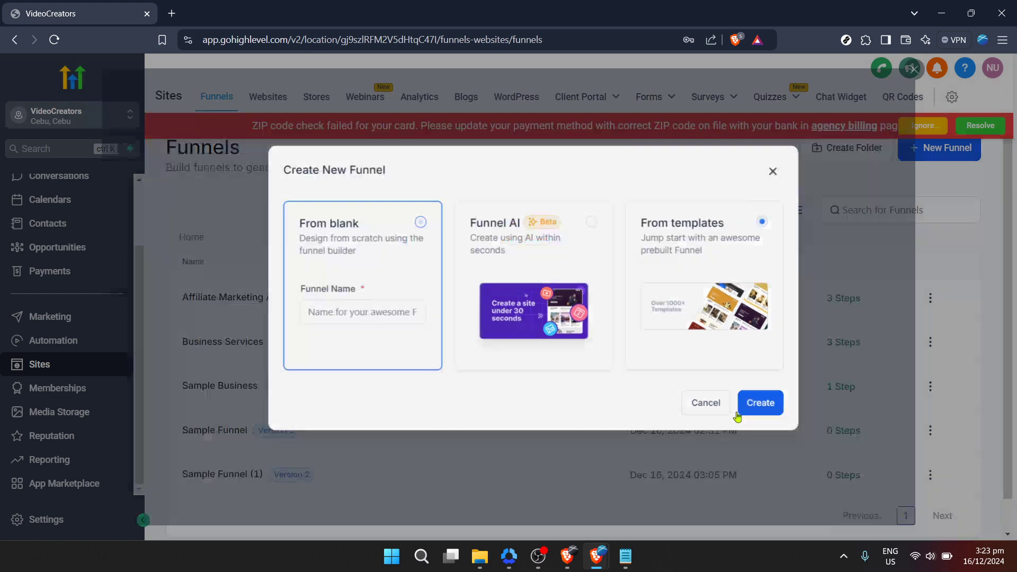
In the Template Library, open the Fitness Memberships template's detail page
click(736, 413)
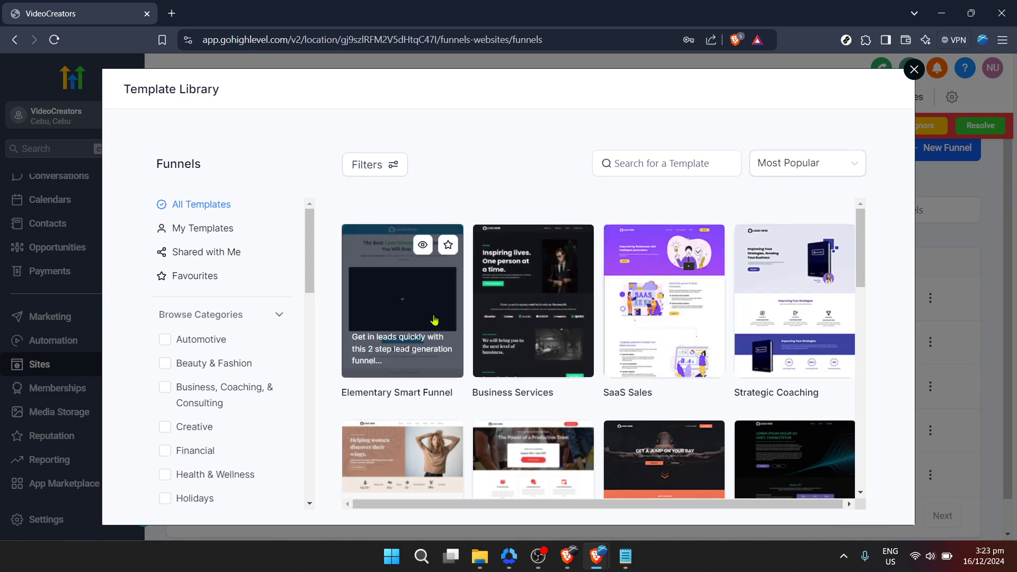
scroll(424, 314, down, 1)
scroll(424, 315, down, 1)
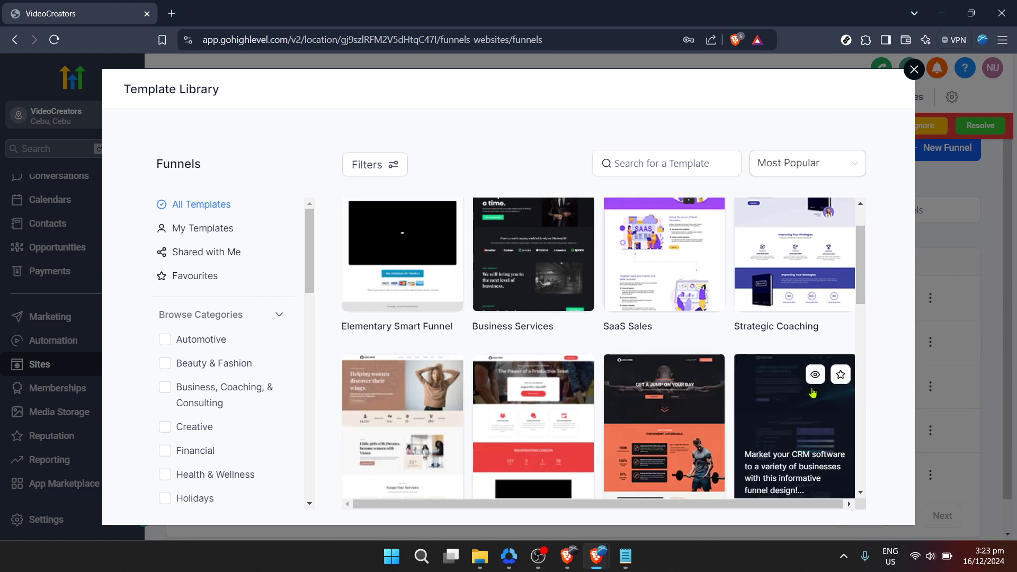
scroll(736, 406, down, 1)
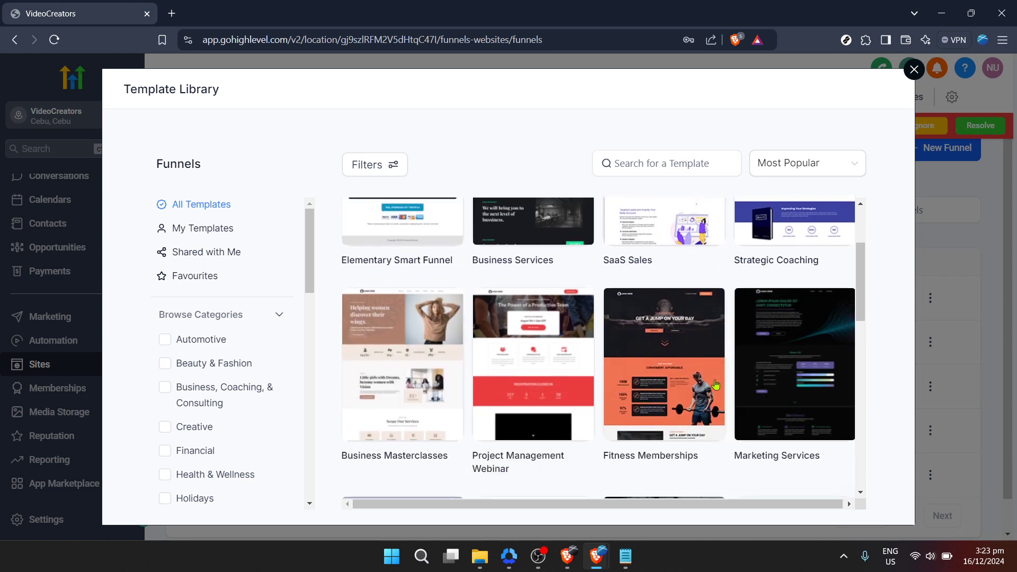
click(672, 343)
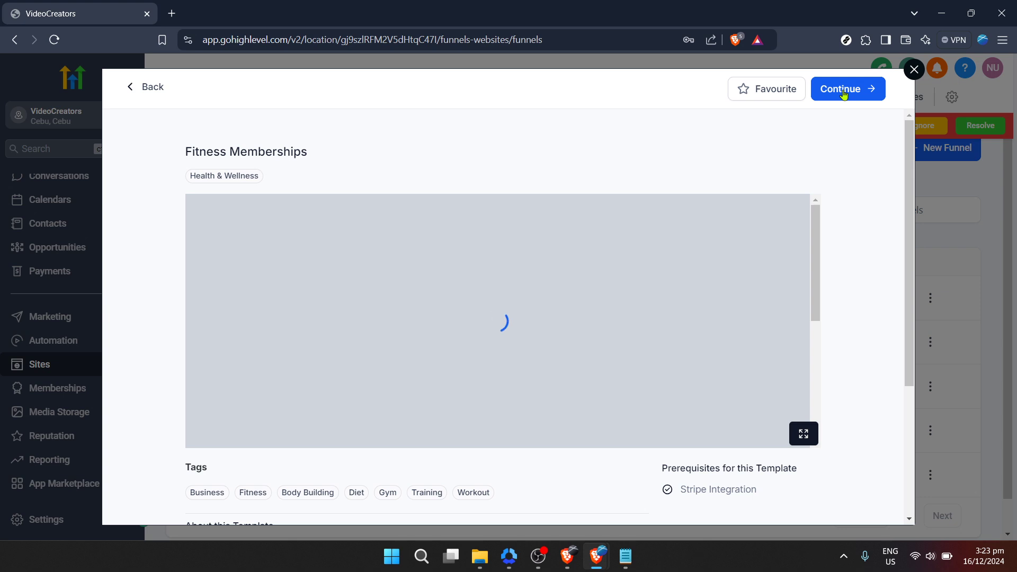
Add the Fitness Memberships template and let its landing page load in the builder
click(843, 90)
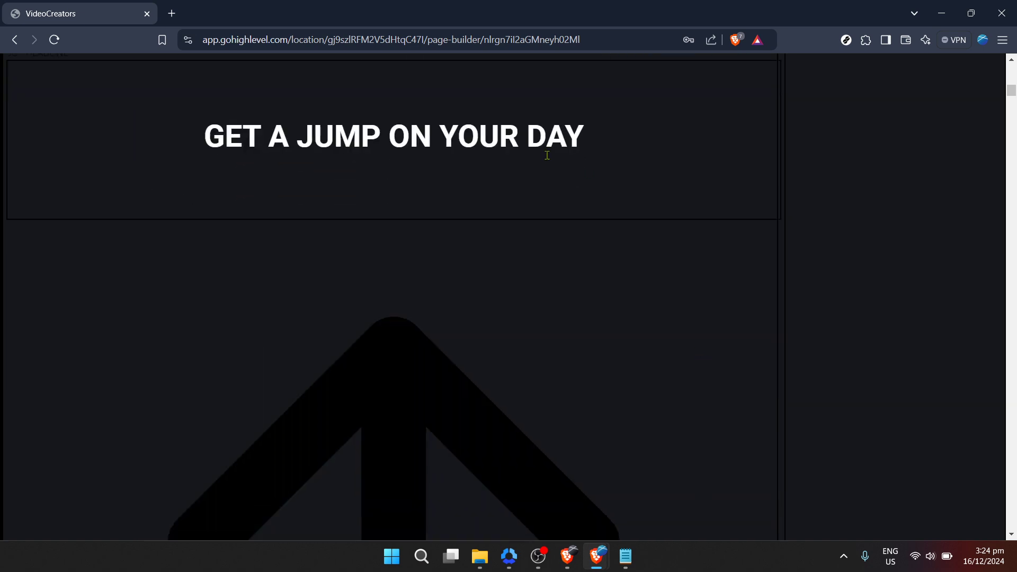
click(519, 138)
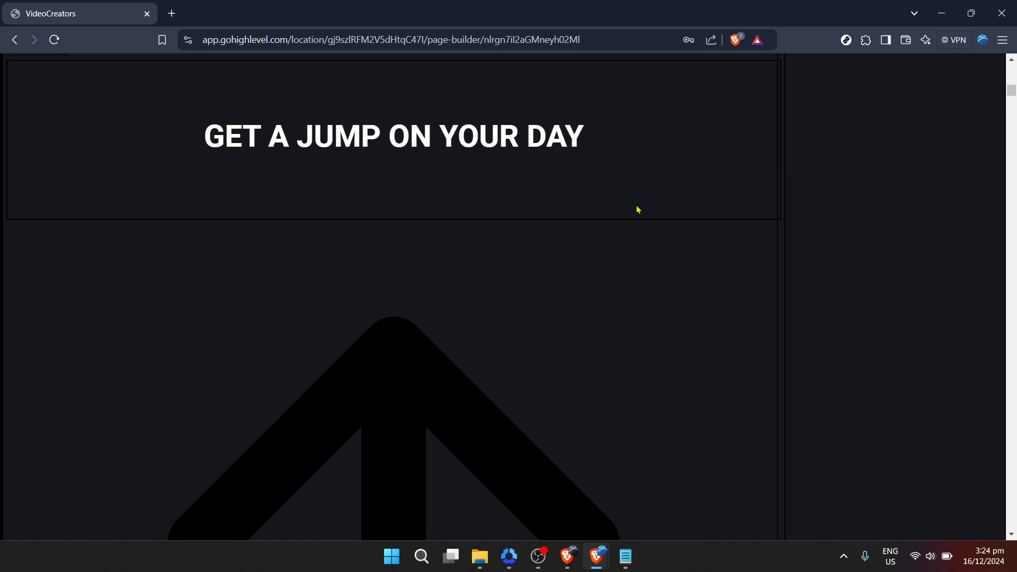